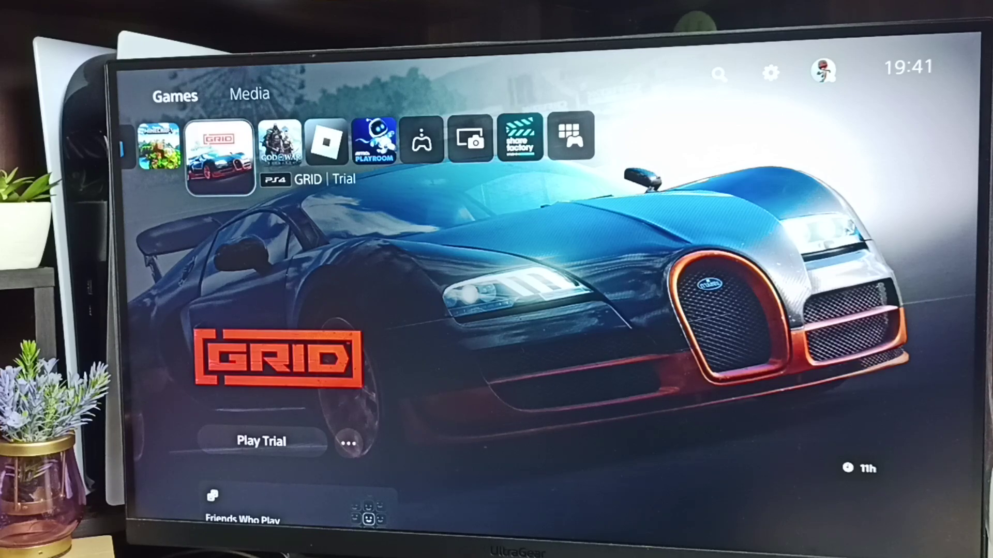
Step: Open PlayStation Store from the home row and go to its Browse tab of All Games
key(Left)
key(Left)
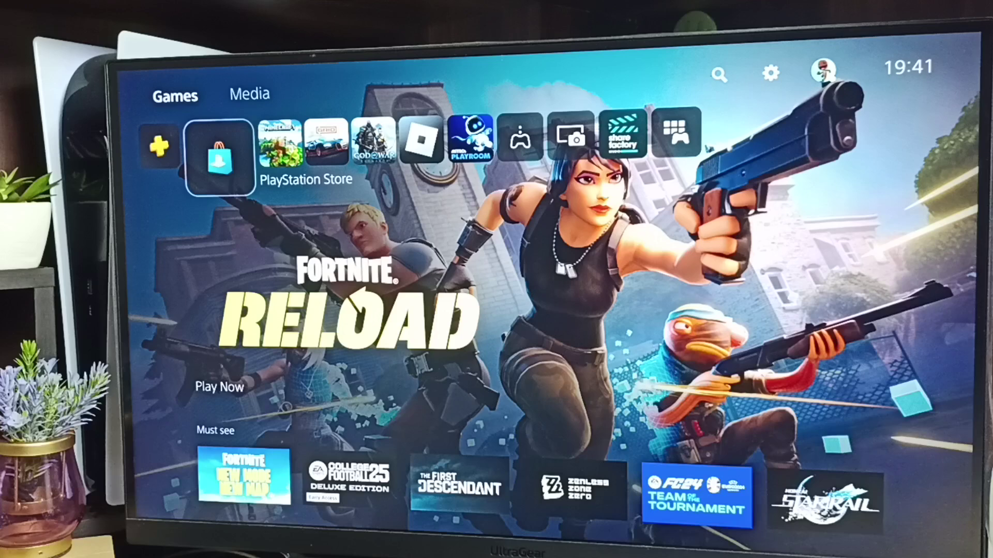
key(Return)
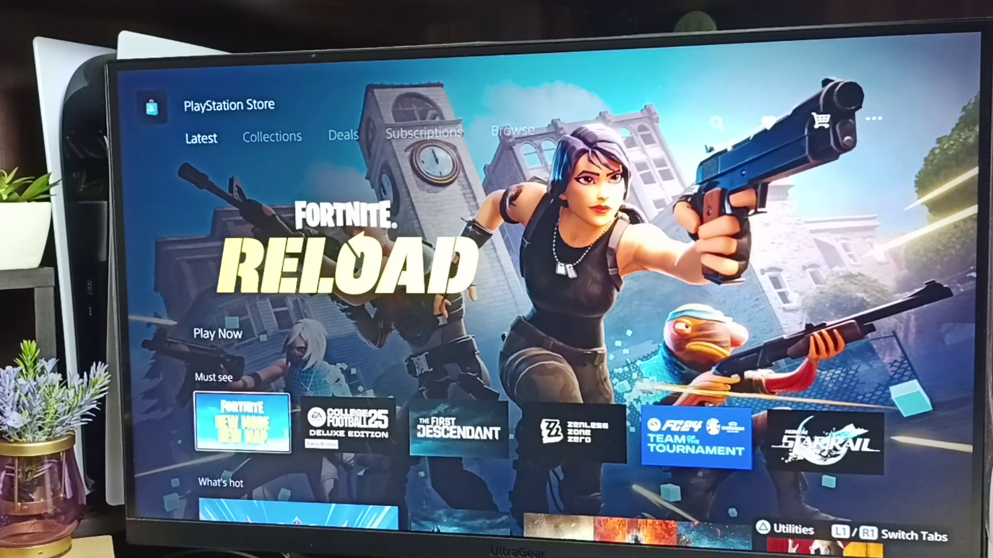
key(Right)
key(Up)
key(Up)
key(Right)
key(Right)
key(Right)
key(Right)
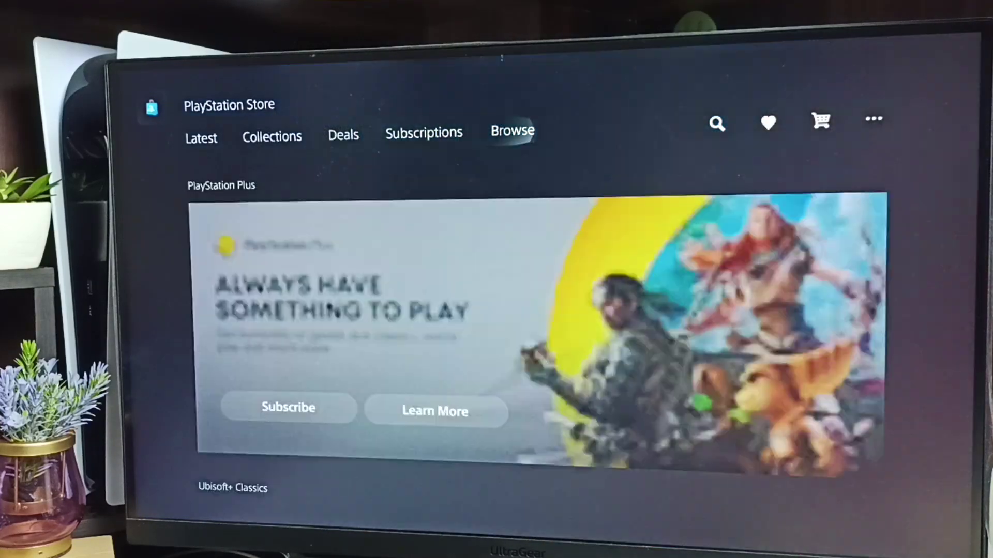
key(Right)
key(Right)
key(Right)
key(Right)
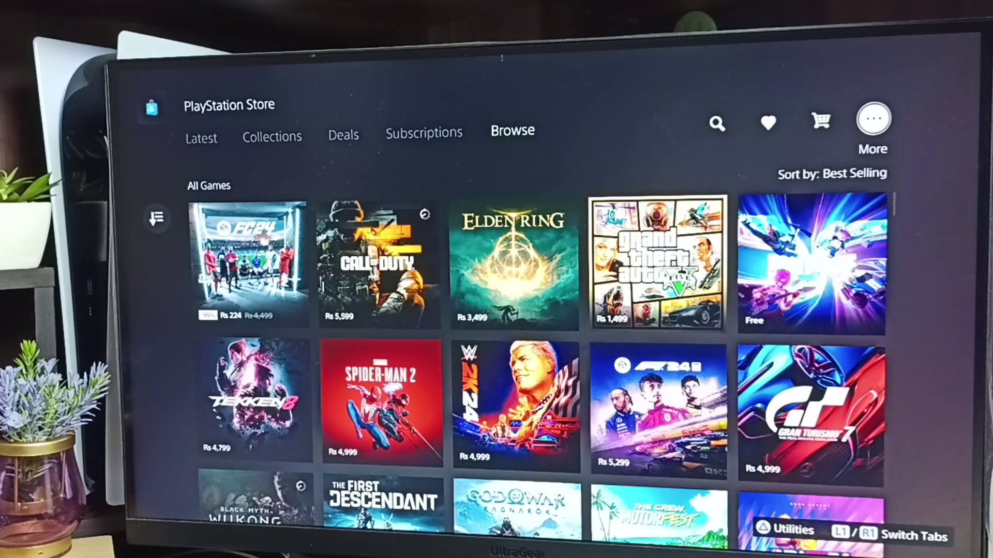
Step: Choose Redeem Code from the store's More menu to reach the voucher entry screen
key(Return)
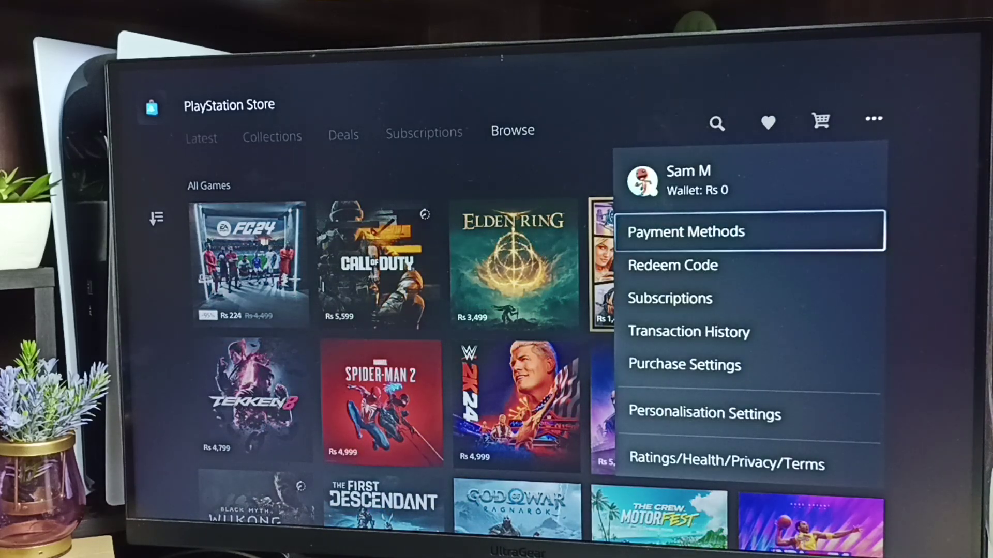
key(Down)
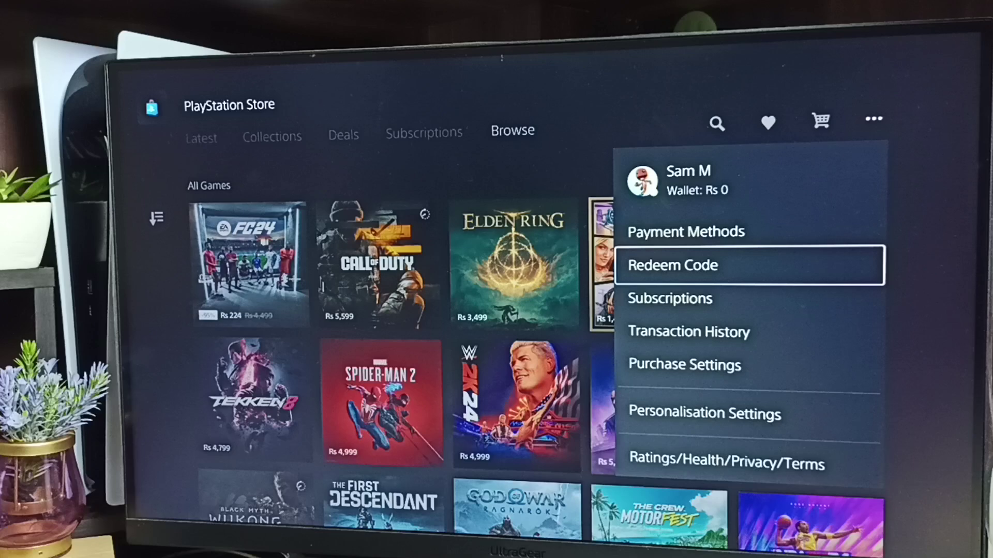
key(Return)
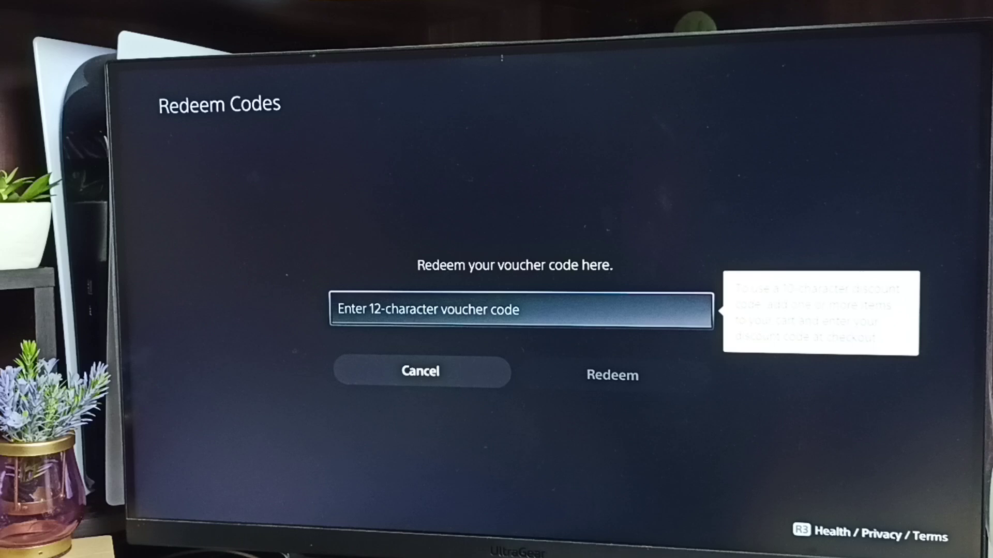
Step: Bring up the on-screen keyboard for the voucher field and enter the first character, N
key(Return)
key(Down)
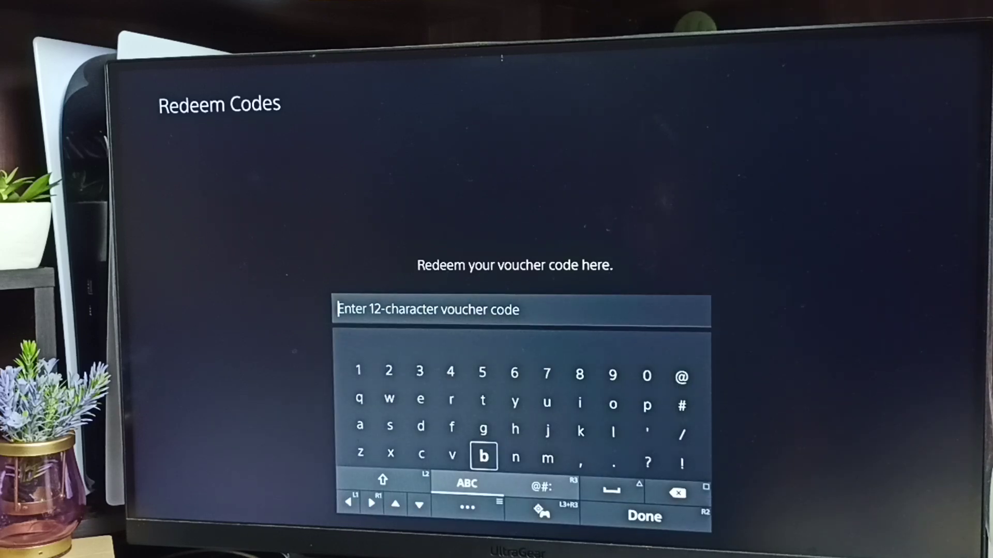
key(Right)
key(Return)
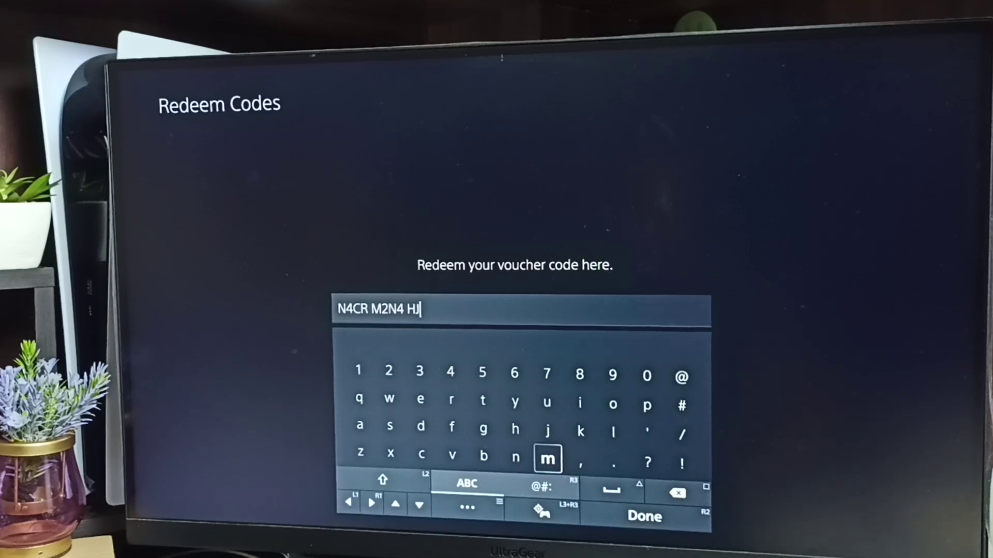
Step: Key in the remaining characters to complete the code N4CR M2N4 HJMC
key(Return)
key(Up)
key(Up)
key(Left)
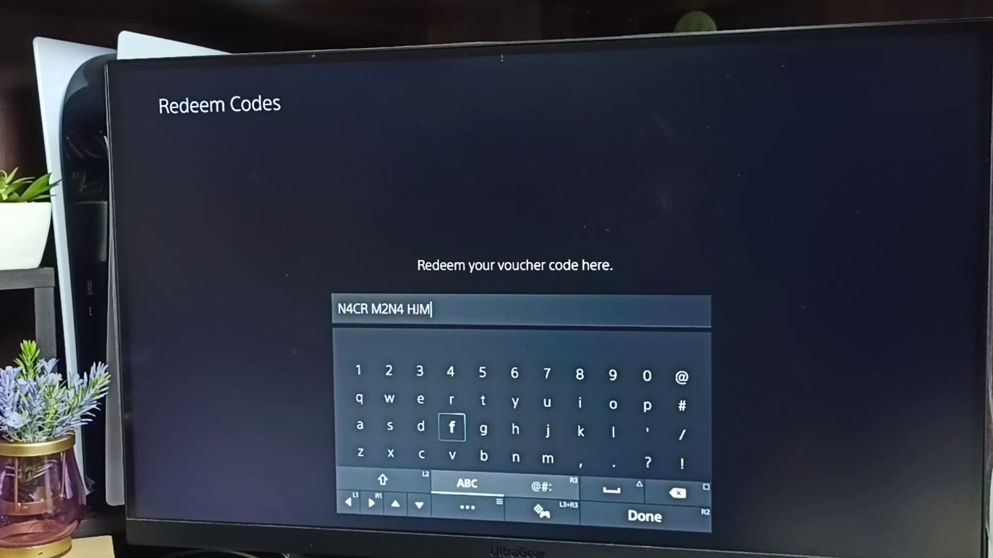
key(Down)
key(Left)
key(Left)
key(Right)
key(Return)
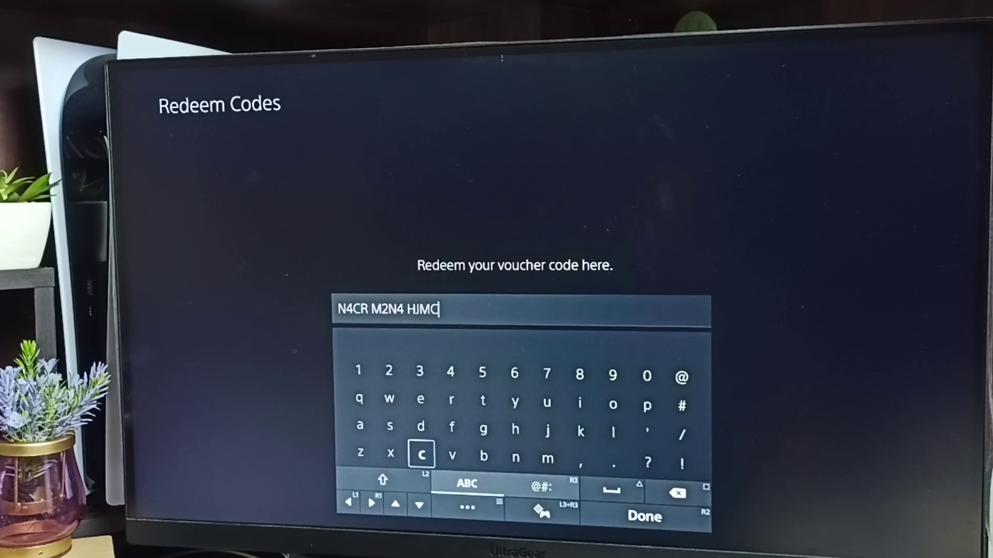
key(Down)
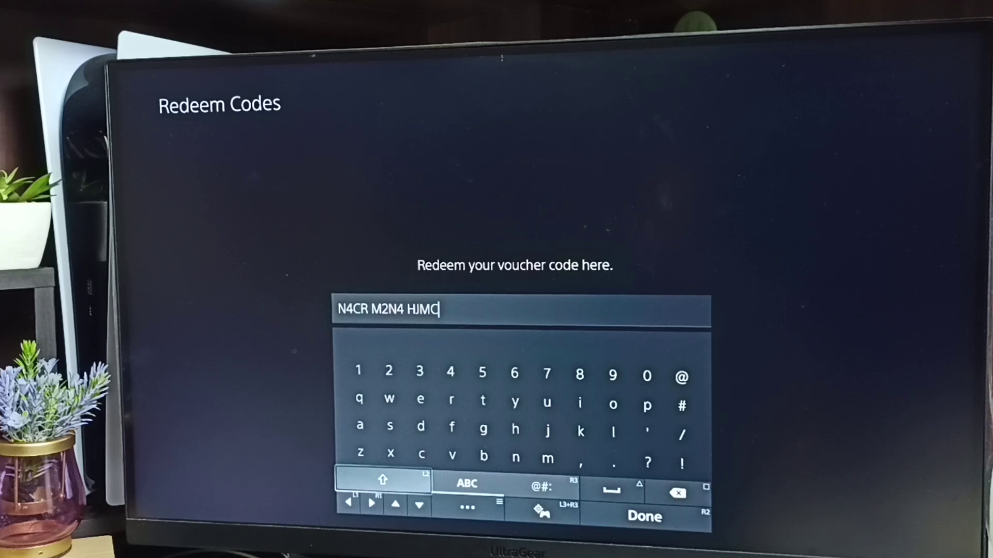
key(Down)
key(Right)
key(Right)
key(Right)
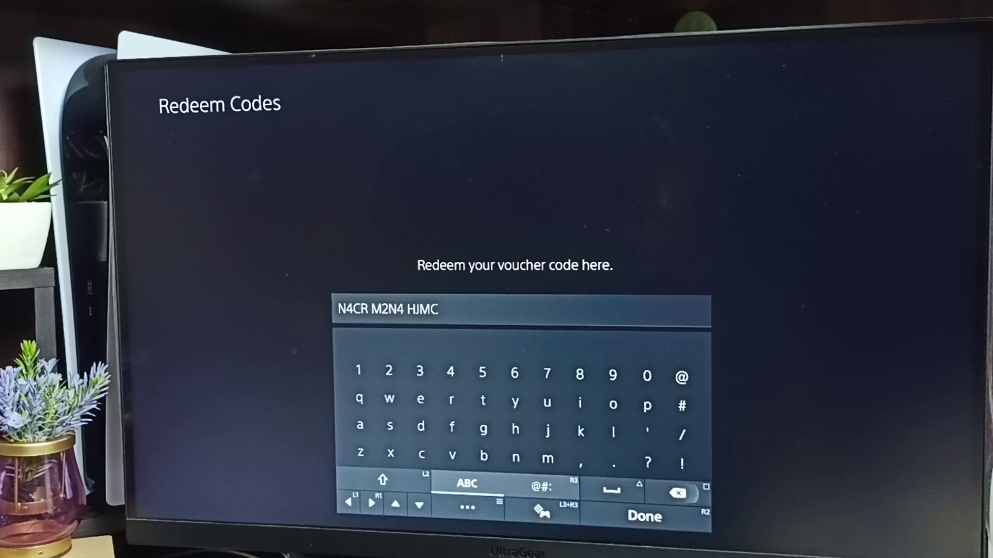
Step: Finish the code entry with Done and close the on-screen keyboard
key(Down)
key(Return)
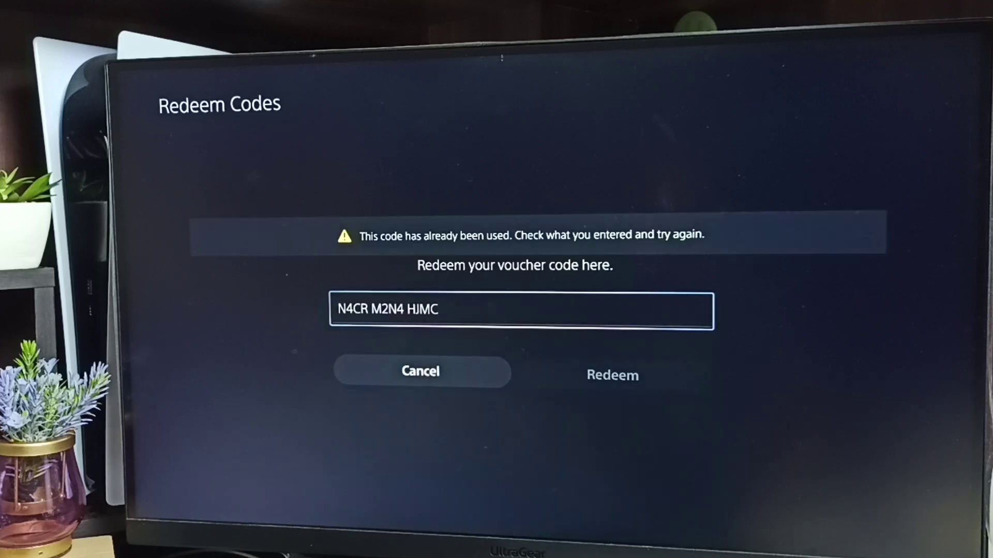